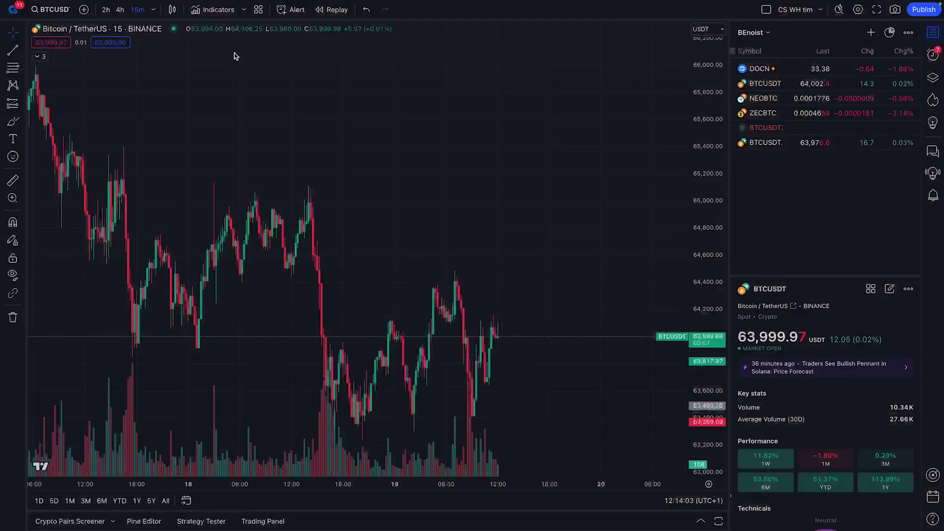
- Add Supertrend Strategy from Technicals > Strategies to the BTC chart, showing its backtest of 57,281.21 USDT over 495 trades
left_click(220, 11)
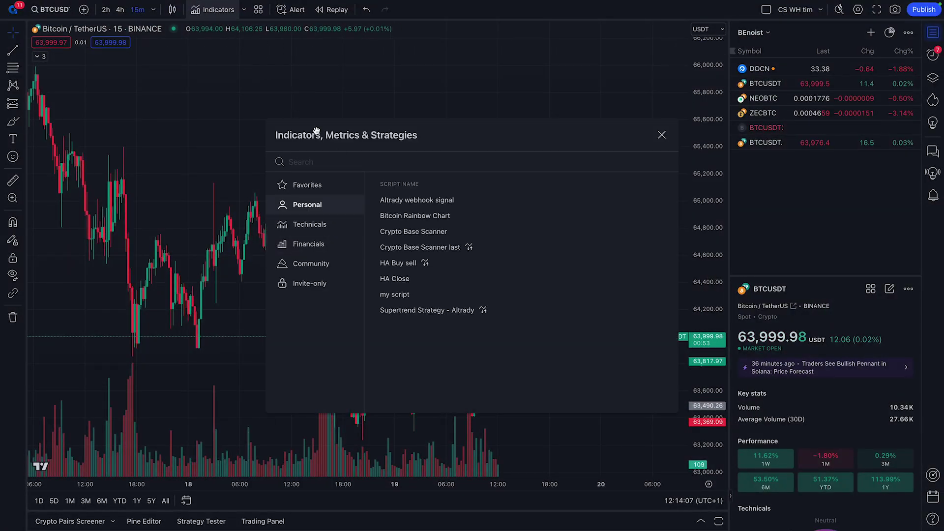
left_click(331, 234)
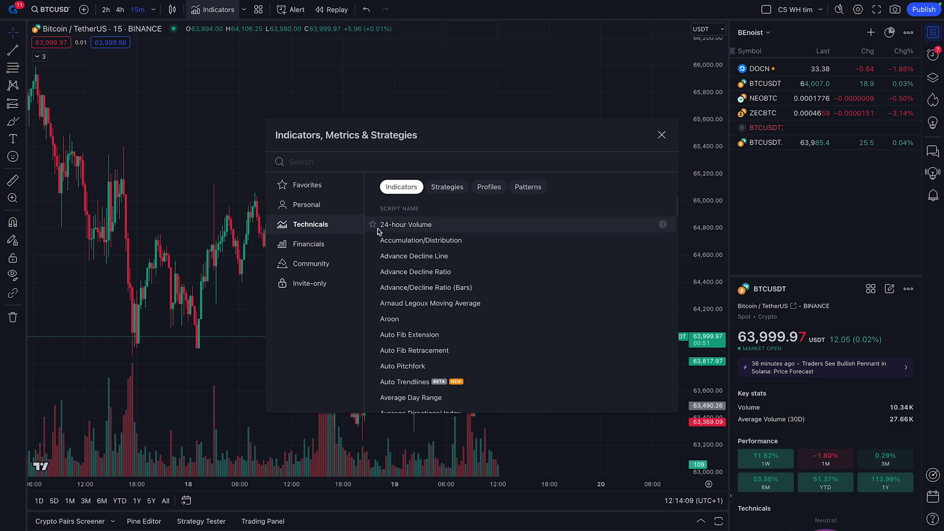
left_click(446, 188)
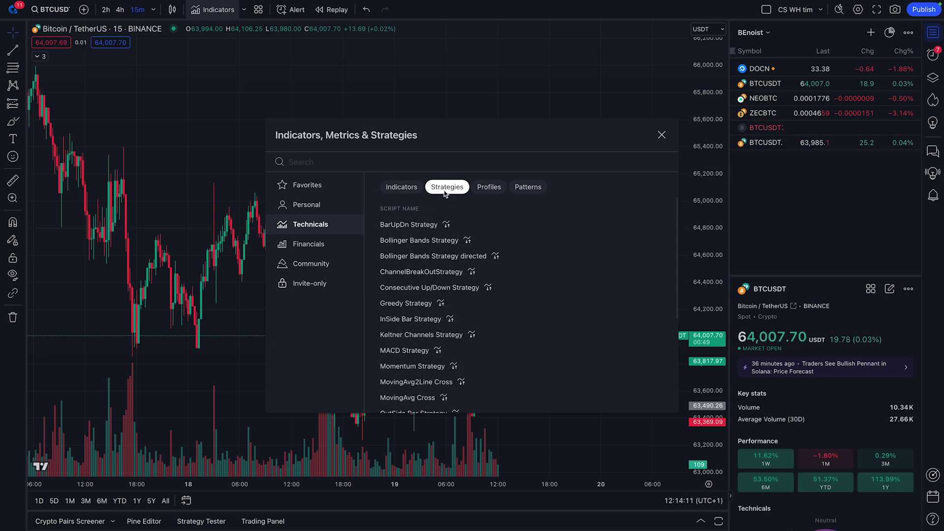
scroll(455, 298, "down", 3)
scroll(454, 300, "up", 3)
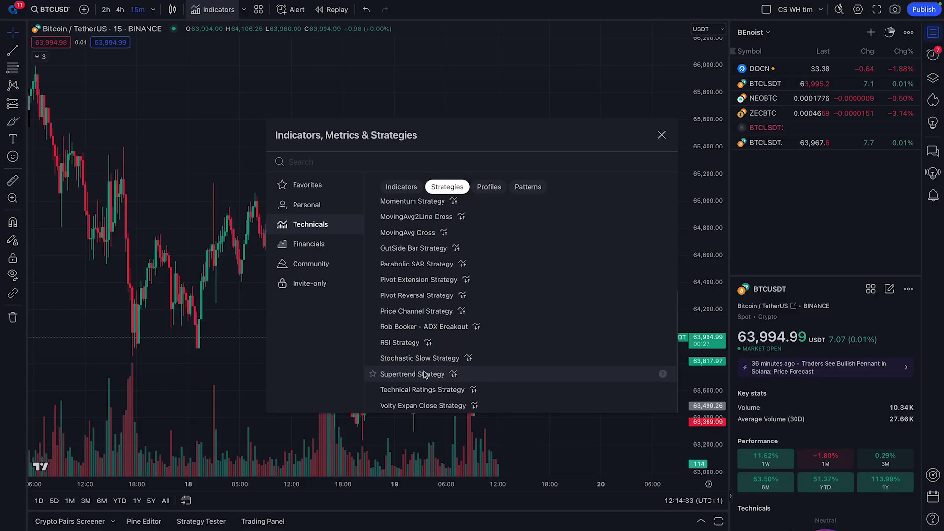
left_click(425, 375)
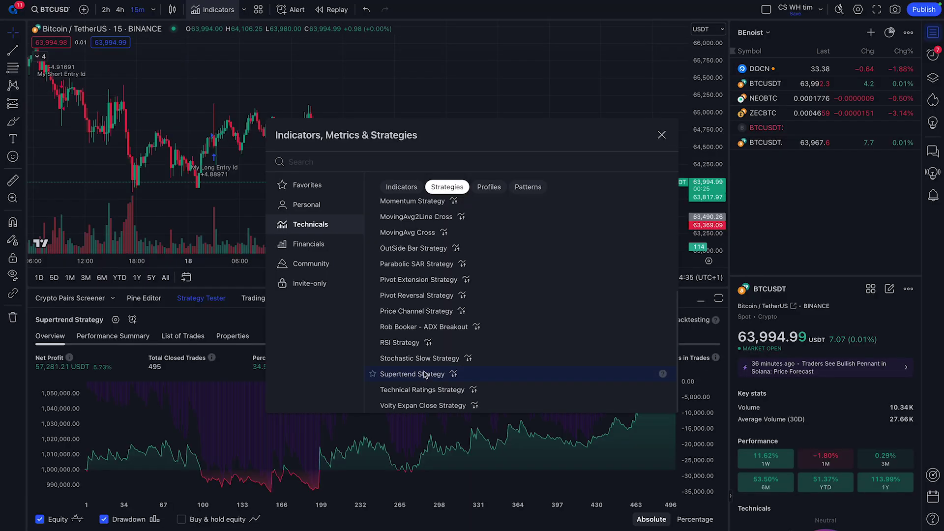
left_click(307, 91)
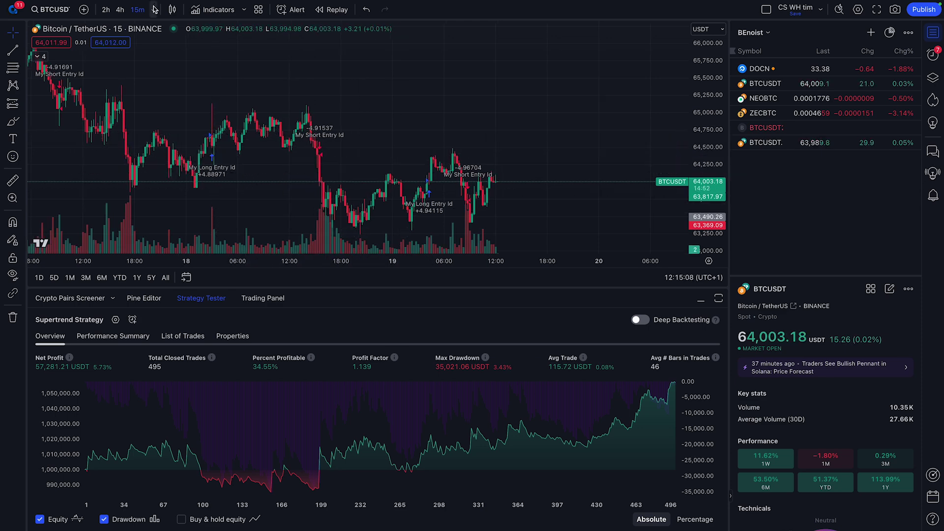
left_click(155, 9)
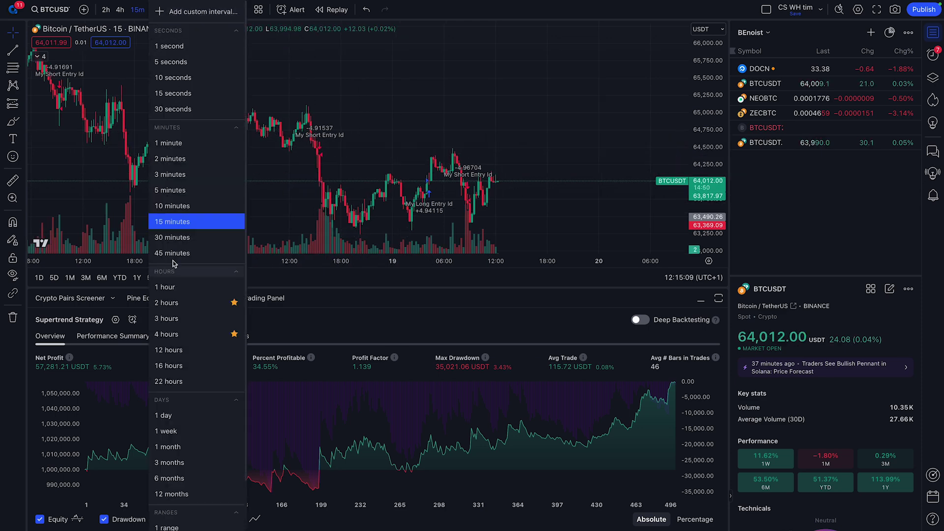
left_click(185, 236)
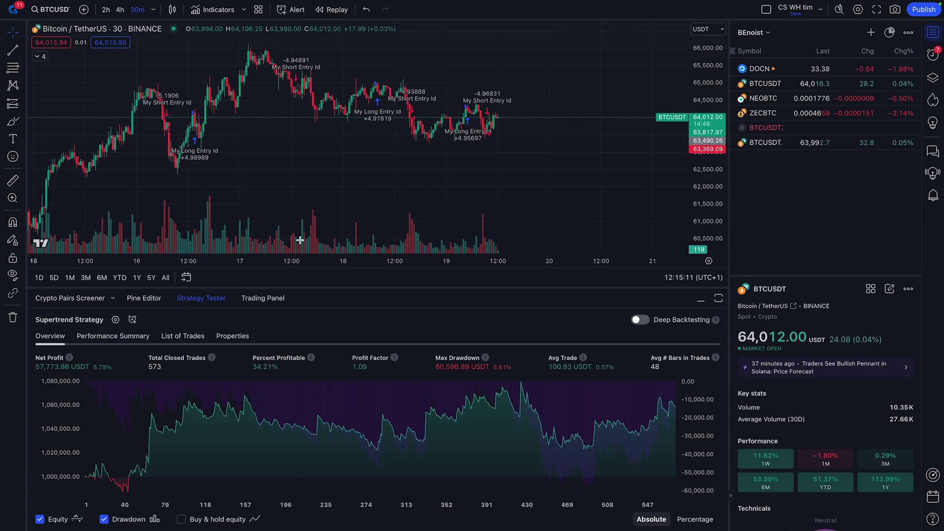
left_click(156, 11)
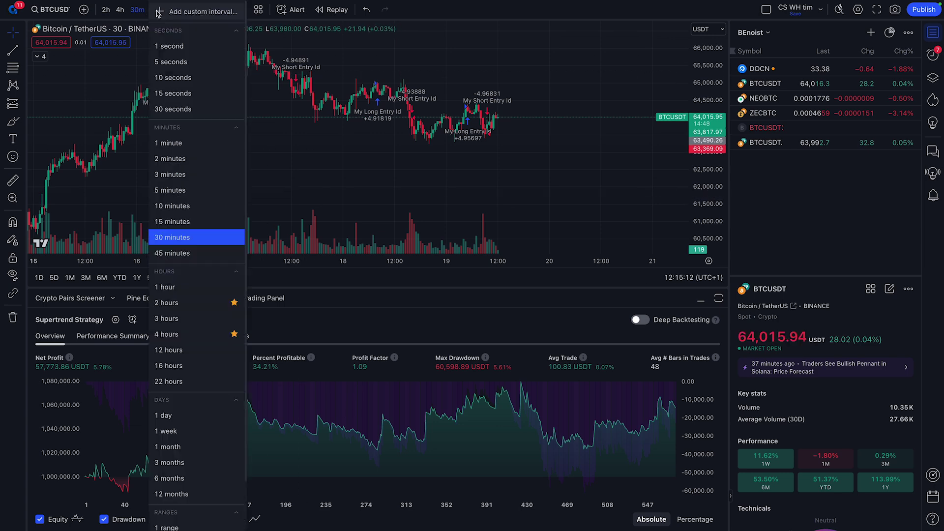
left_click(170, 159)
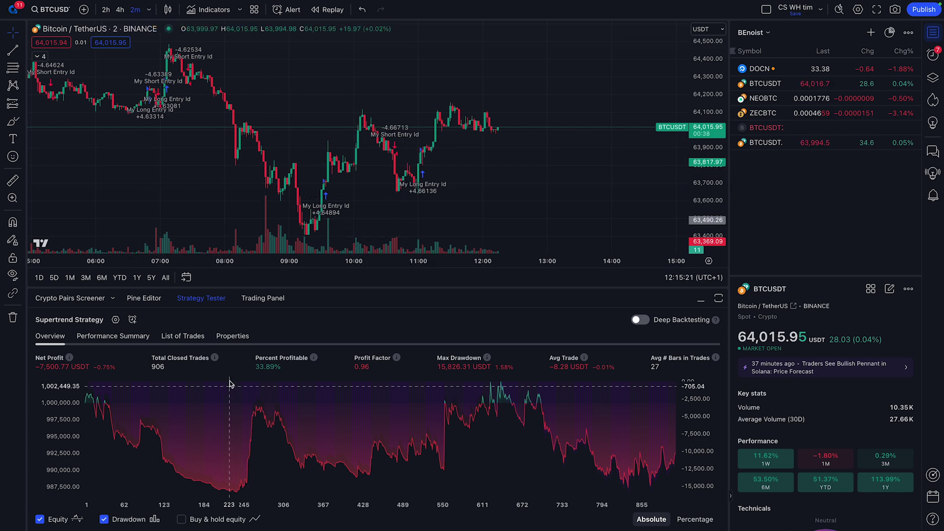
left_click(149, 10)
left_click(162, 221)
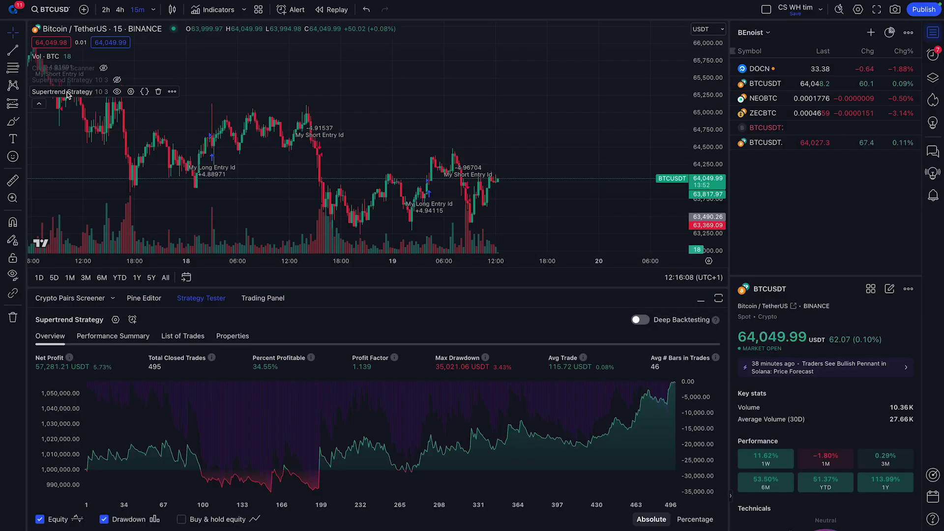
- Start a new alert on Supertrend Strategy (10, 3) for BTCUSDT 15m and review its message text
left_click(172, 92)
left_click(192, 109)
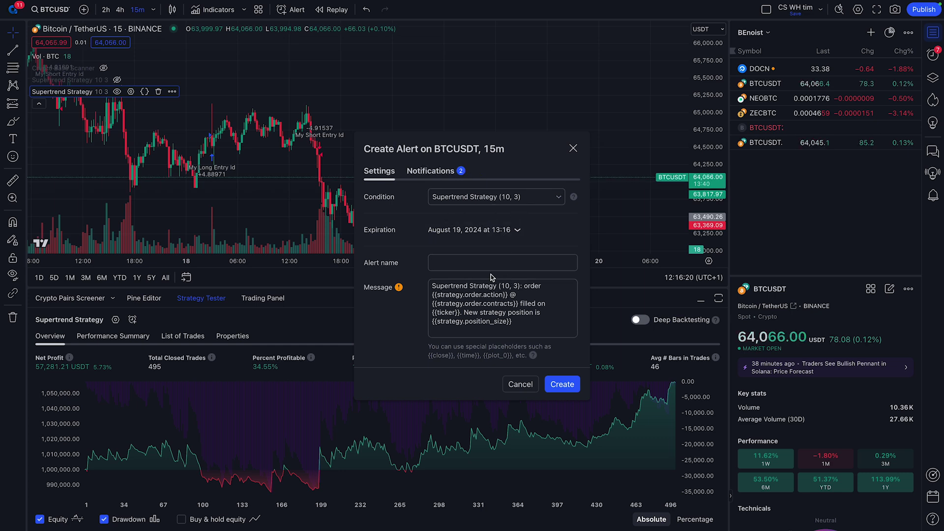
left_click_drag(514, 323, 386, 285)
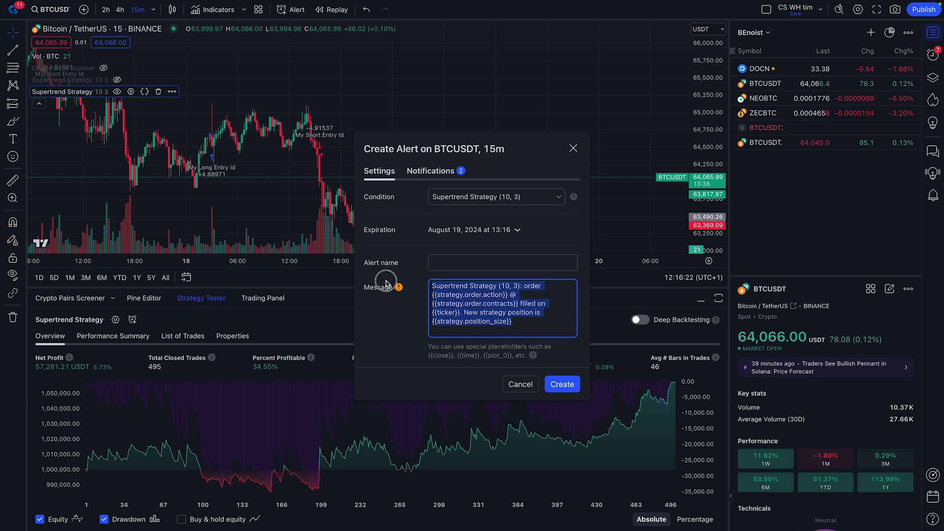
left_click(503, 304)
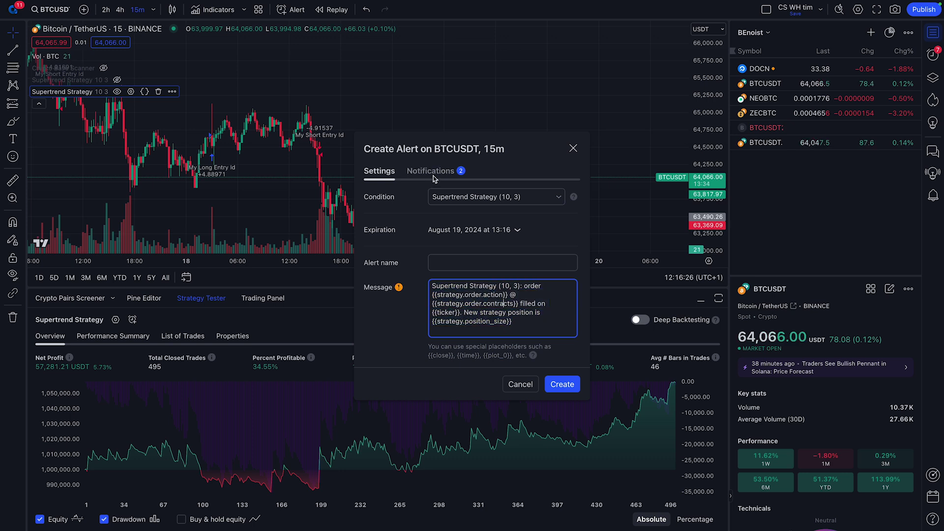
- Check the Webhook URL in the alert's notification settings, then return to edit the alert message
left_click(433, 177)
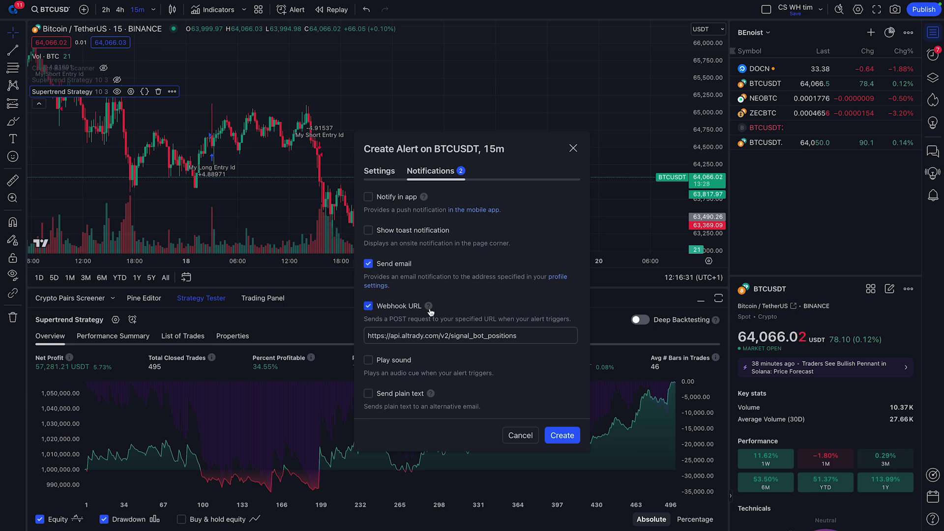
triple_click(440, 337)
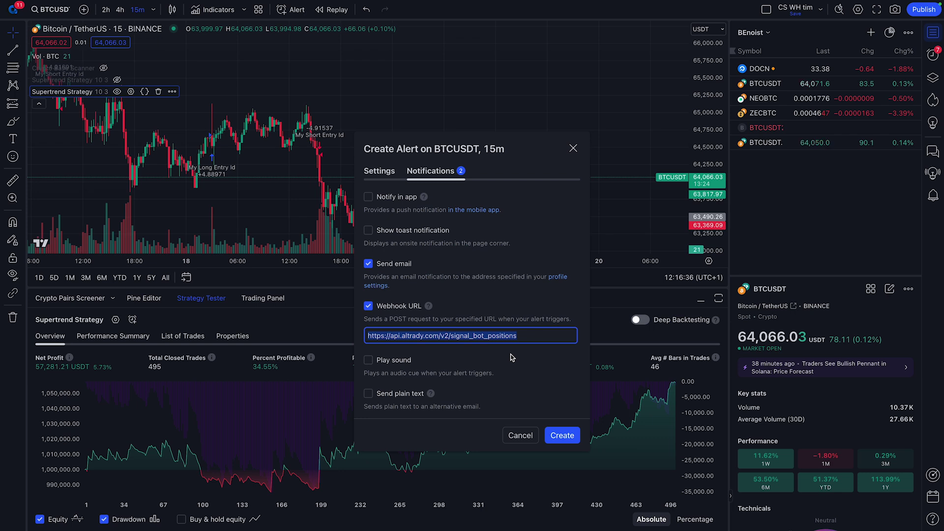
left_click(380, 171)
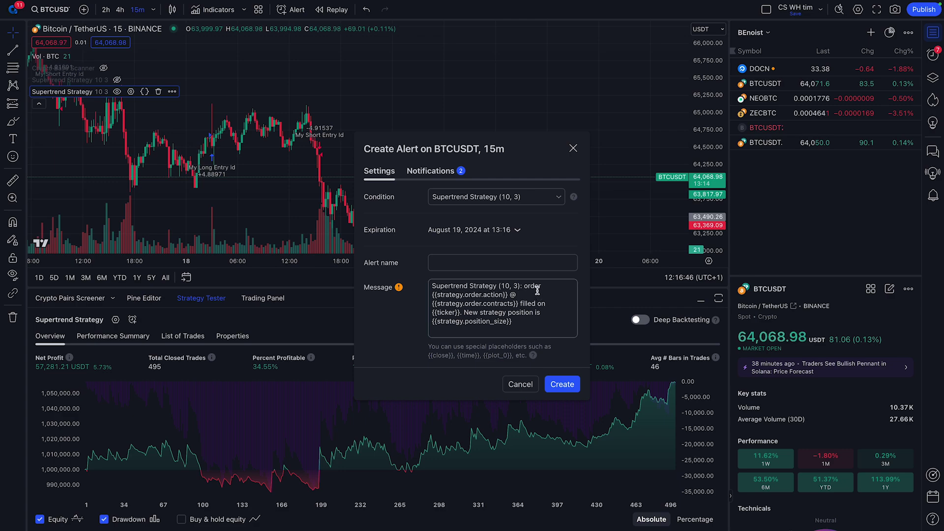
left_click(512, 332)
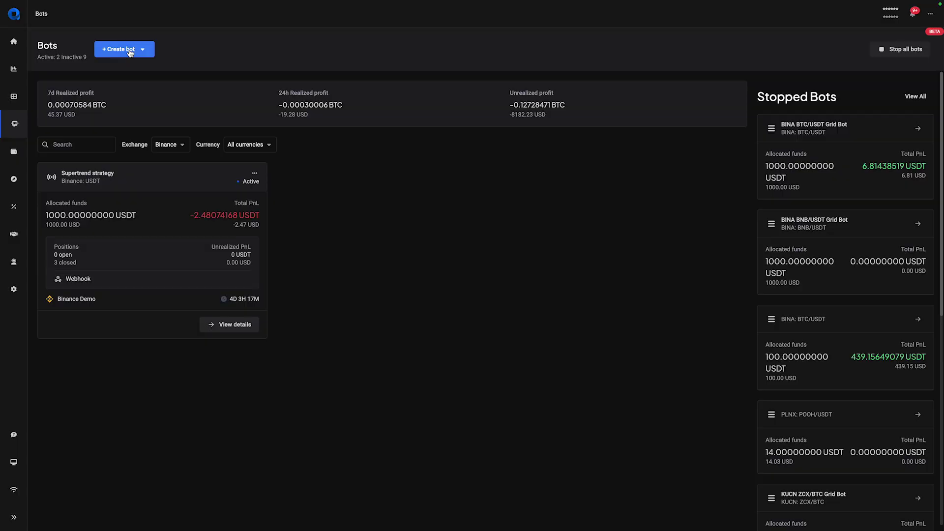
- Create a webhook signal bot on the Binance Demo account with USDT as its currency
left_click(130, 53)
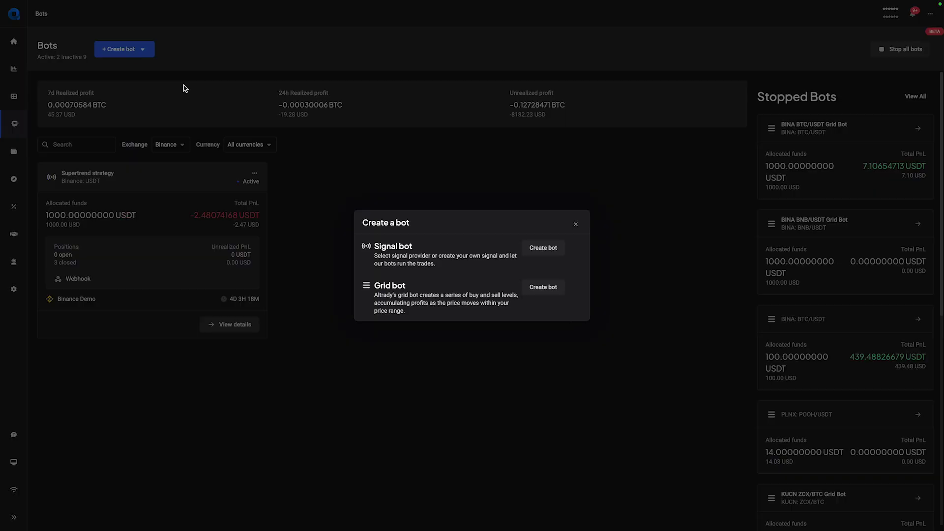
left_click(546, 249)
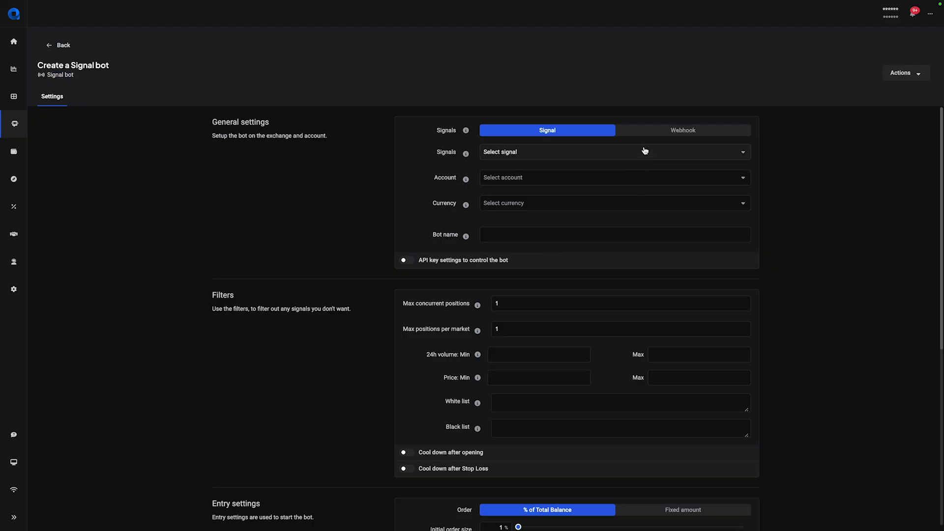
left_click(662, 135)
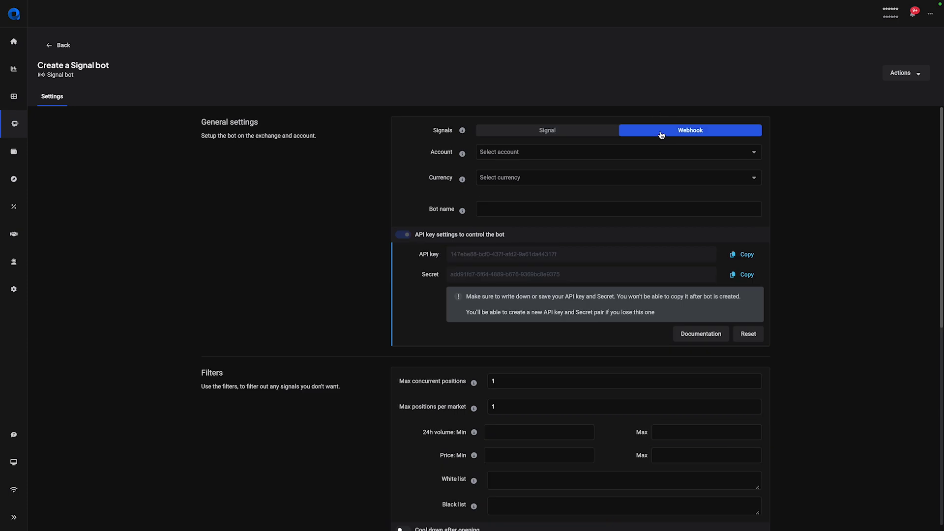
left_click(635, 152)
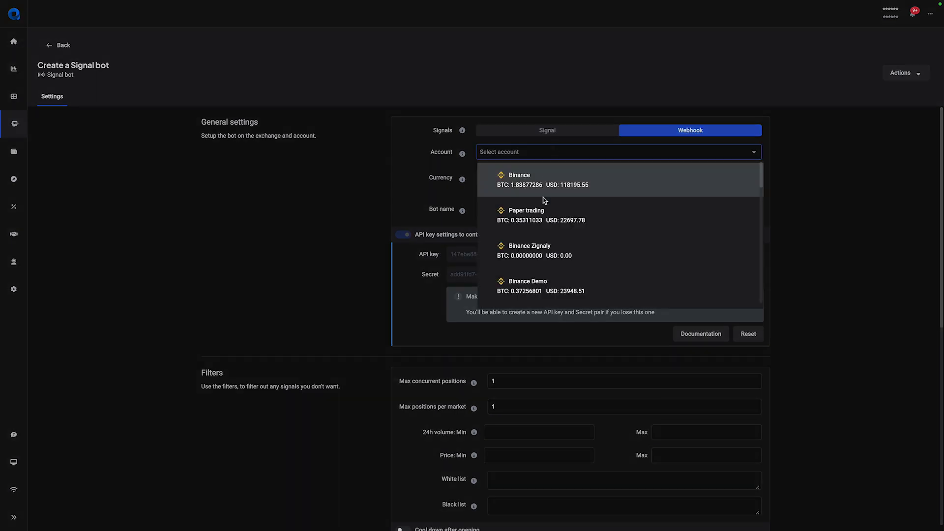
left_click(544, 290)
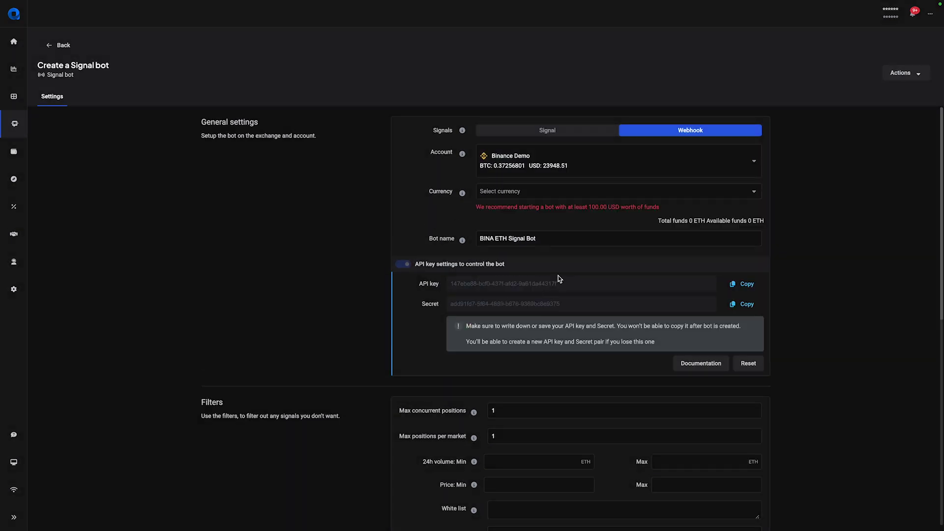
left_click(584, 192)
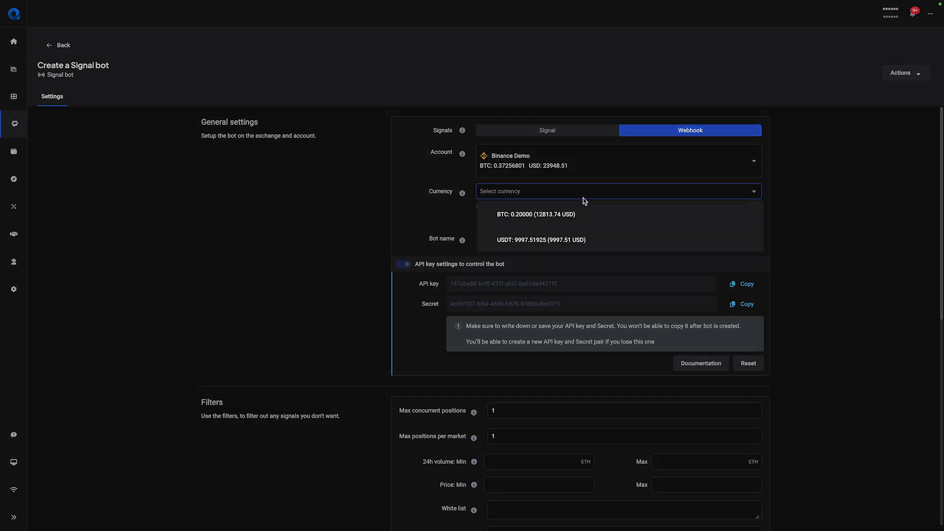
left_click(579, 240)
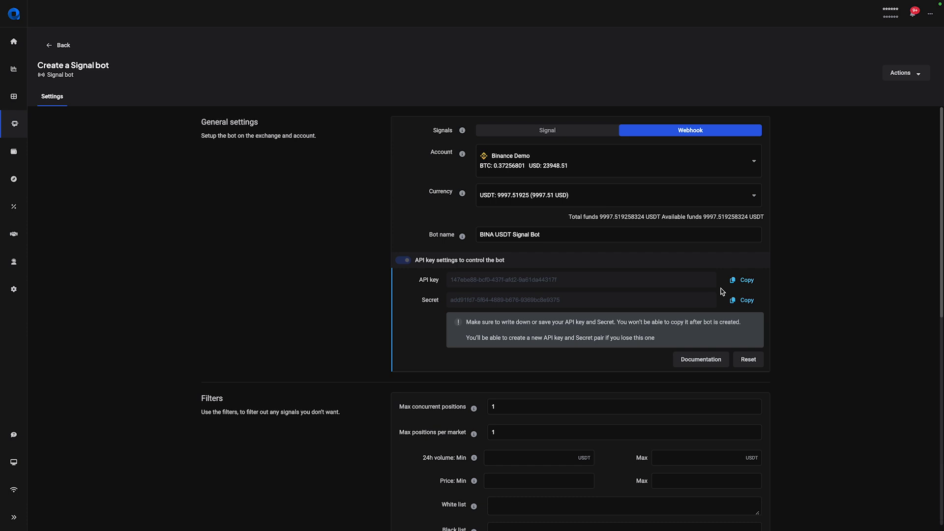
- Make the entry order a Fixed amount with 1000 USDT initial order size and save the bot settings
scroll(624, 290, "down", 4)
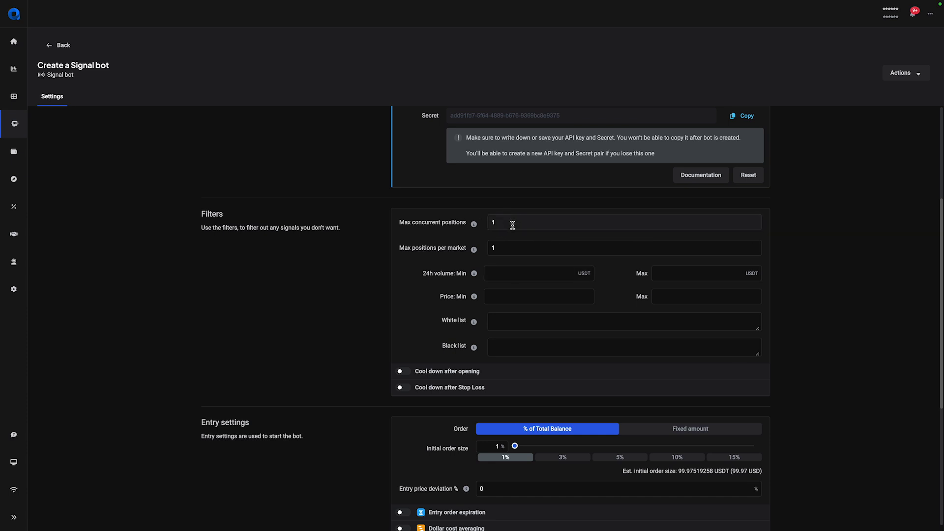
scroll(574, 224, "down", 1)
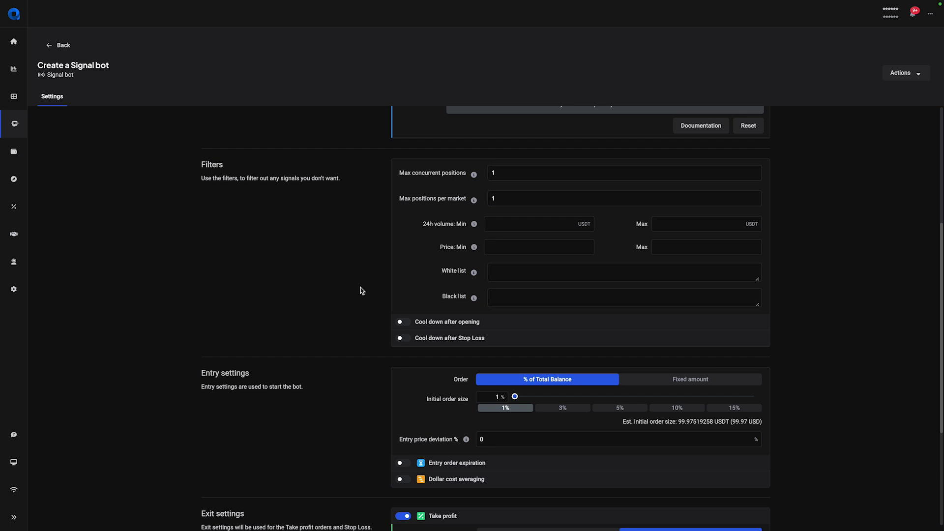
scroll(362, 291, "down", 4)
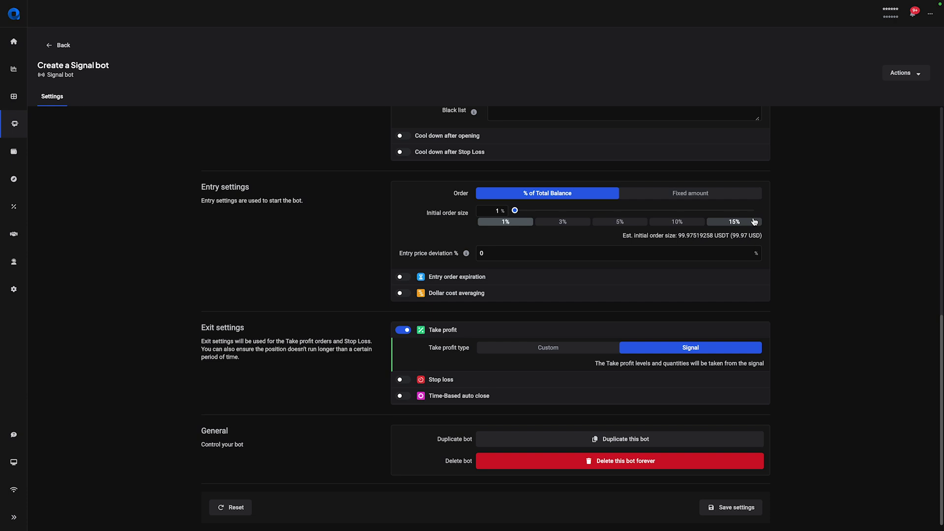
left_click(729, 199)
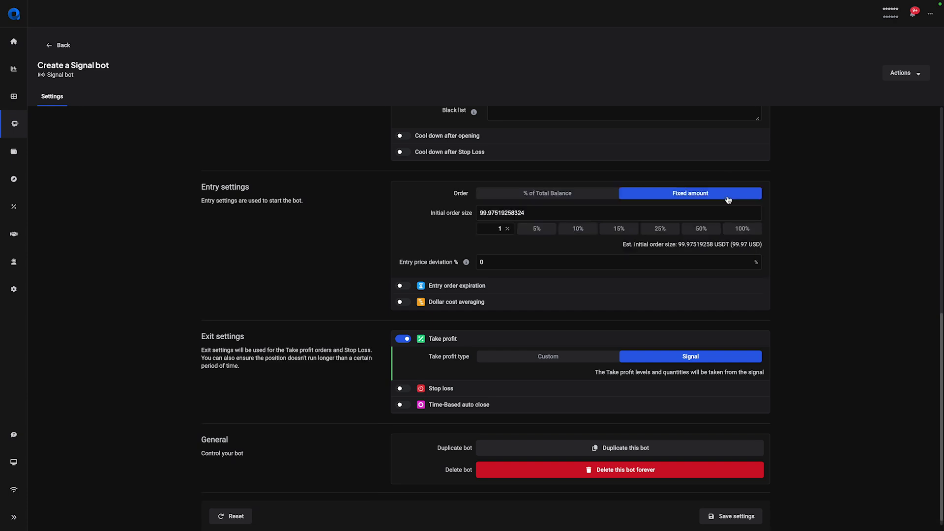
double_click(557, 212)
type("1000")
left_click(490, 301)
scroll(544, 339, "down", 1)
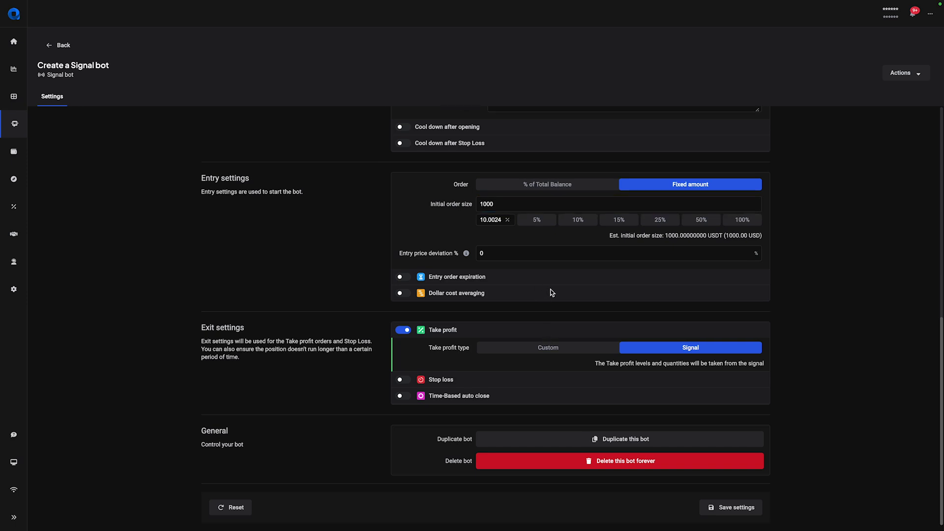
left_click(758, 507)
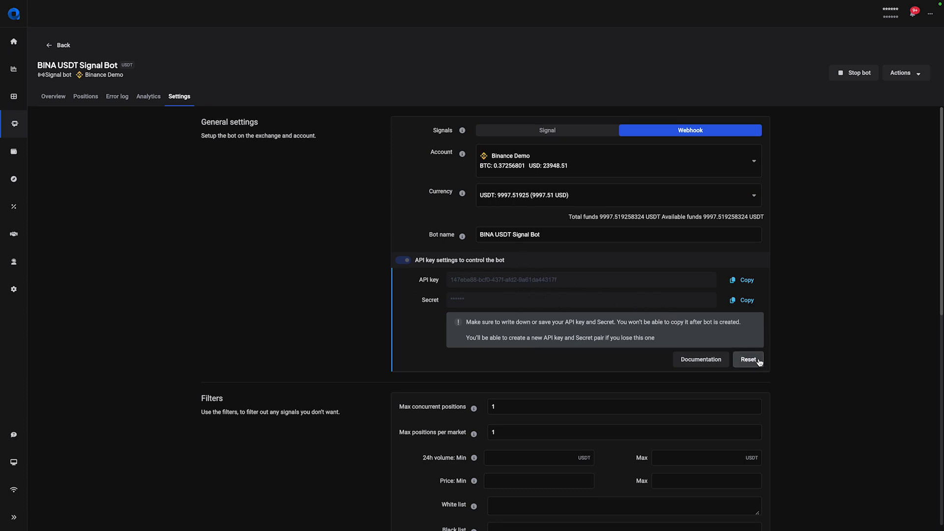
- Open the bot's API documentation and expand SignalBotPositions POST /v2/signal_bot_positions
left_click(704, 361)
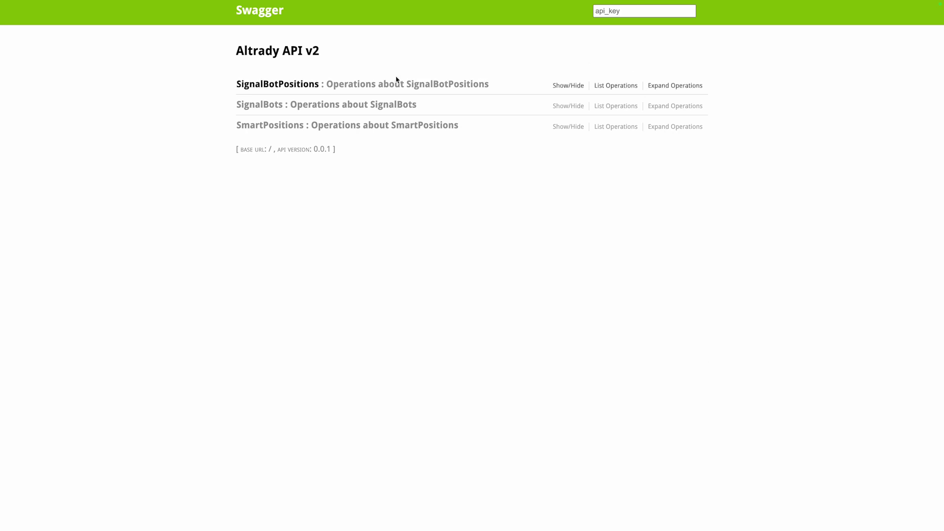
left_click(272, 84)
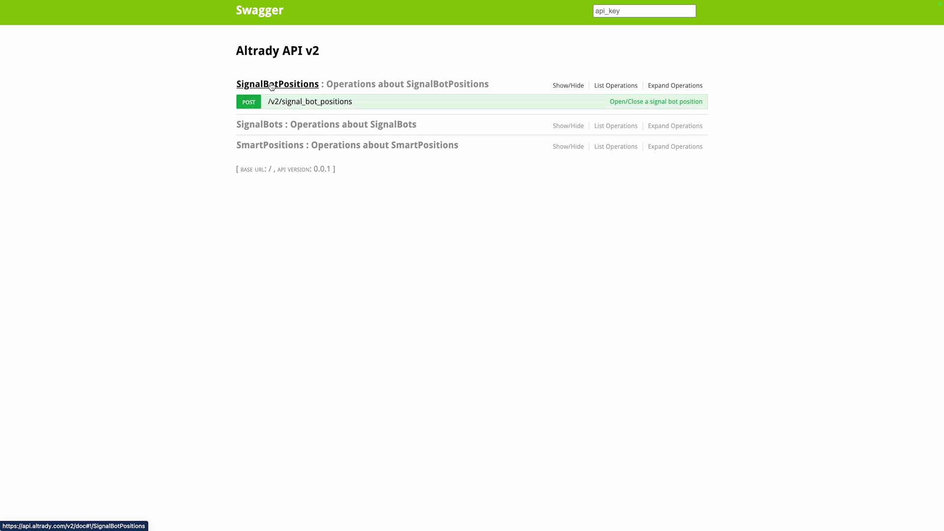
left_click(284, 100)
scroll(368, 167, "down", 1)
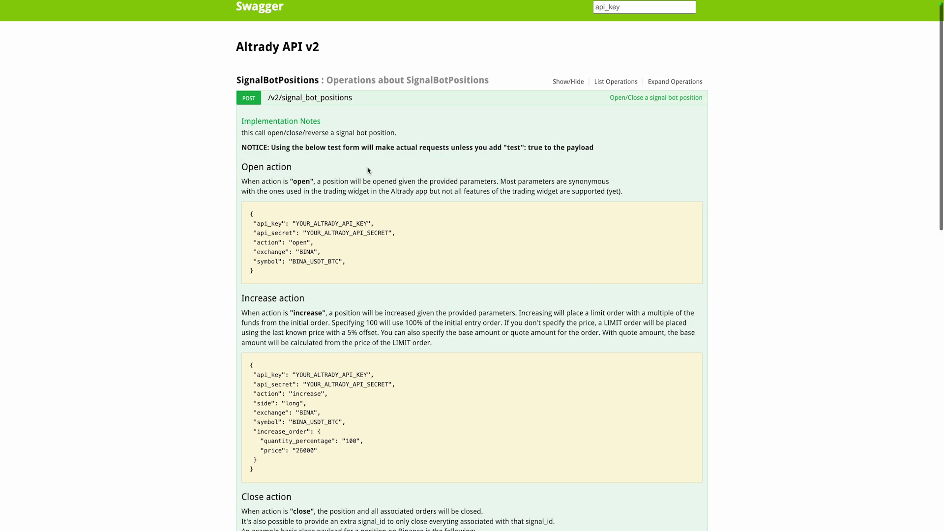
scroll(368, 171, "down", 3)
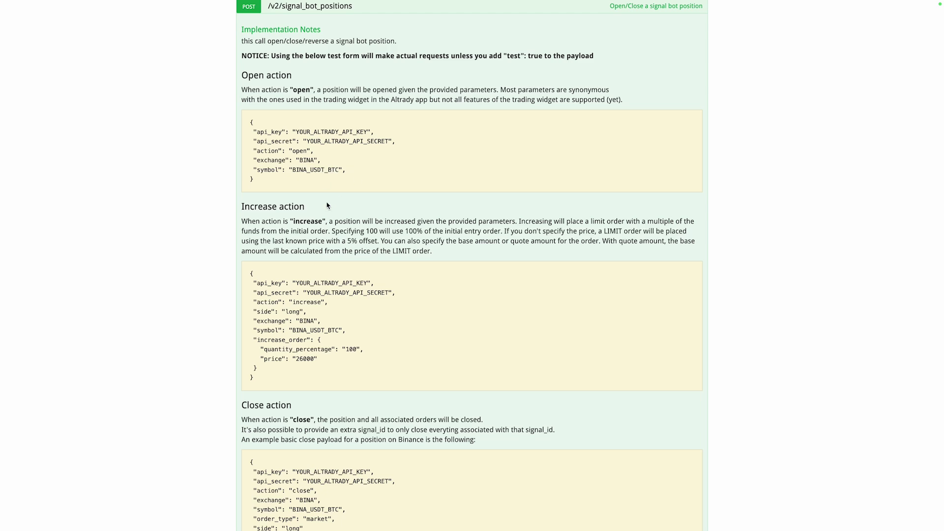
scroll(383, 304, "down", 4)
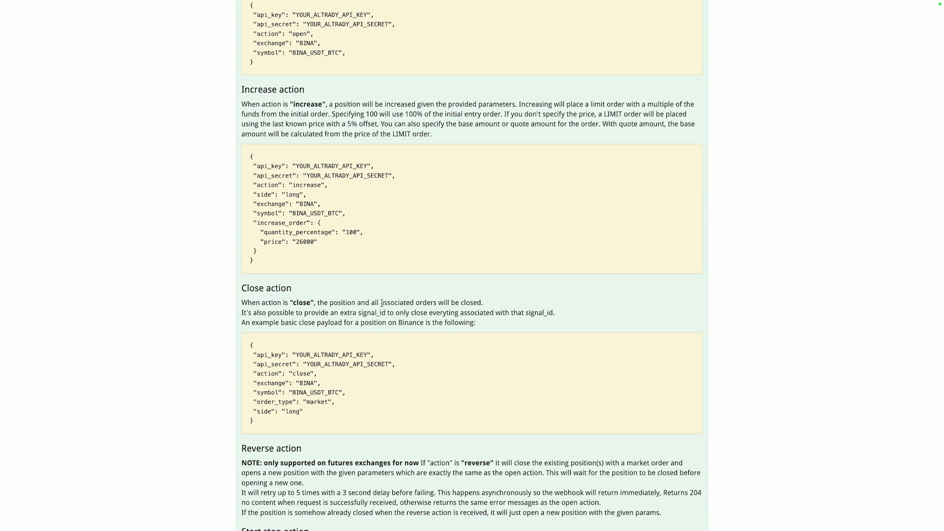
scroll(382, 303, "down", 15)
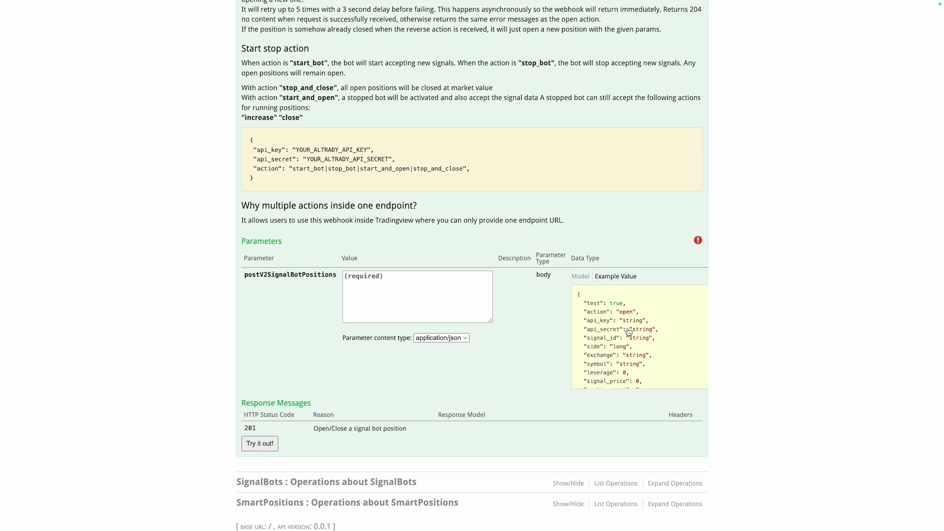
- Paste the long market JSON body for BINA_USDT_BTC and send it, getting a 201 response
key("ctrl+v")
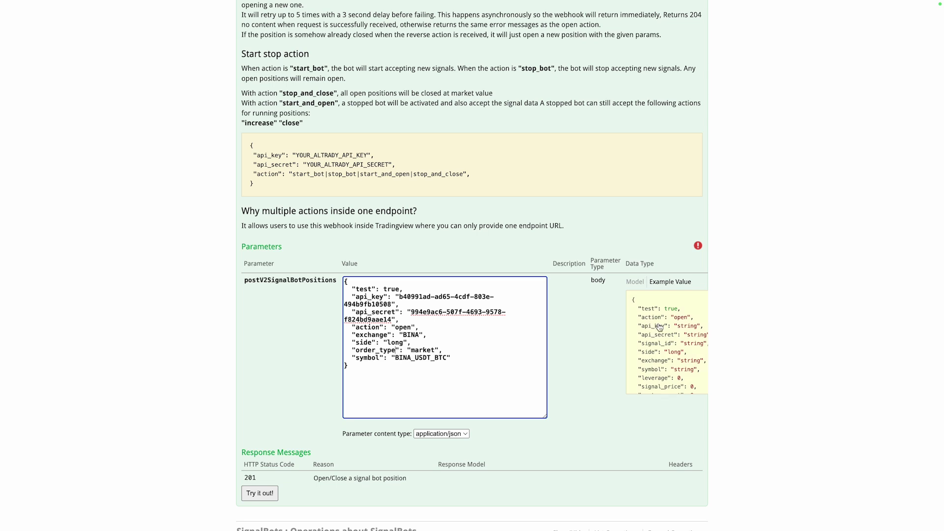
left_click(249, 493)
scroll(441, 321, "down", 10)
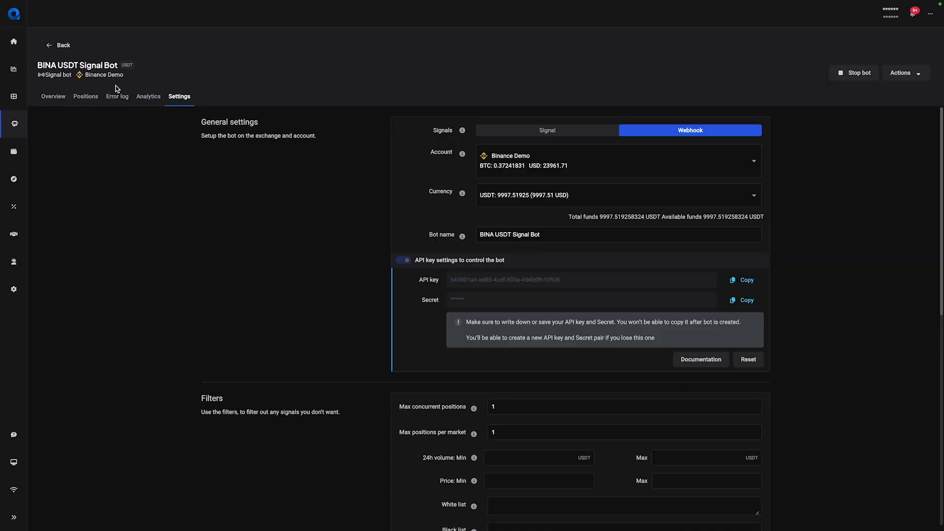
- Check the bot's open BTC/USDT long, cancel its pending chart order, then reselect the API request's JSON body
left_click(52, 97)
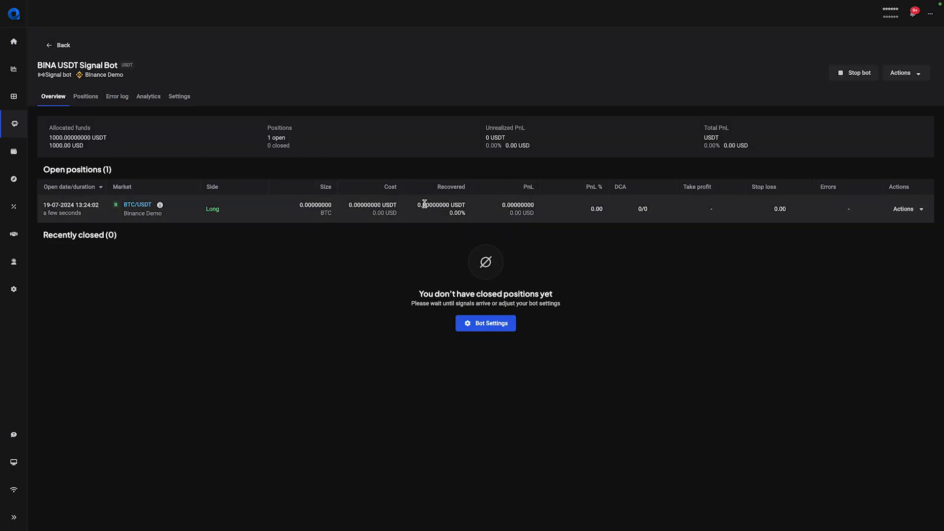
left_click(147, 209)
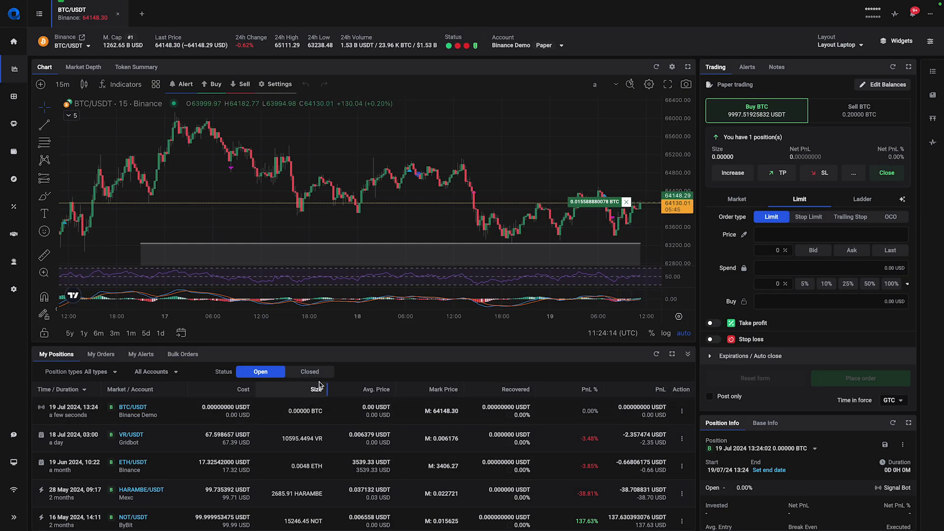
left_click(626, 202)
left_click(520, 293)
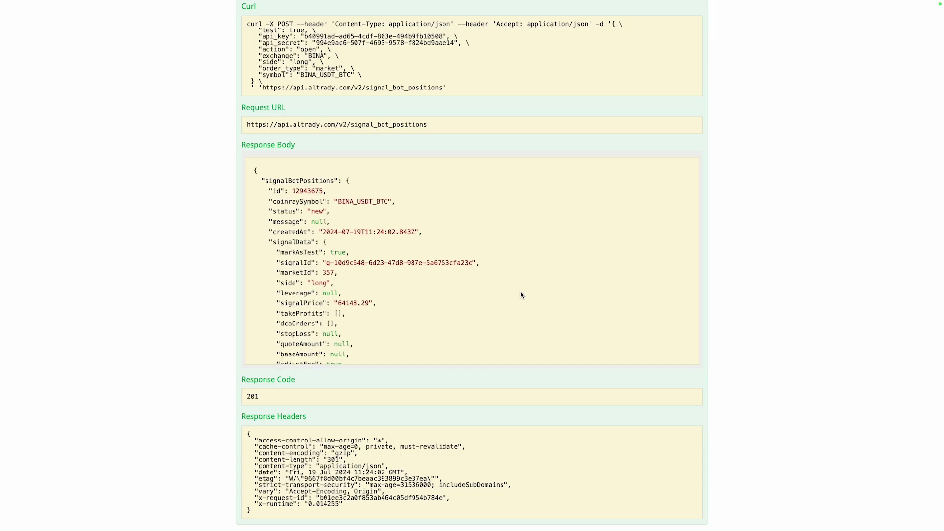
scroll(521, 280, "up", 9)
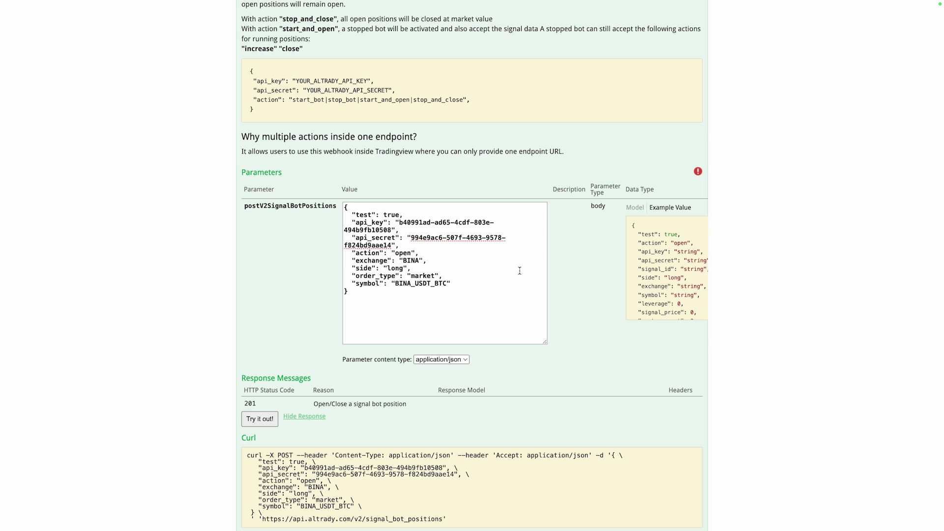
left_click_drag(492, 315, 326, 205)
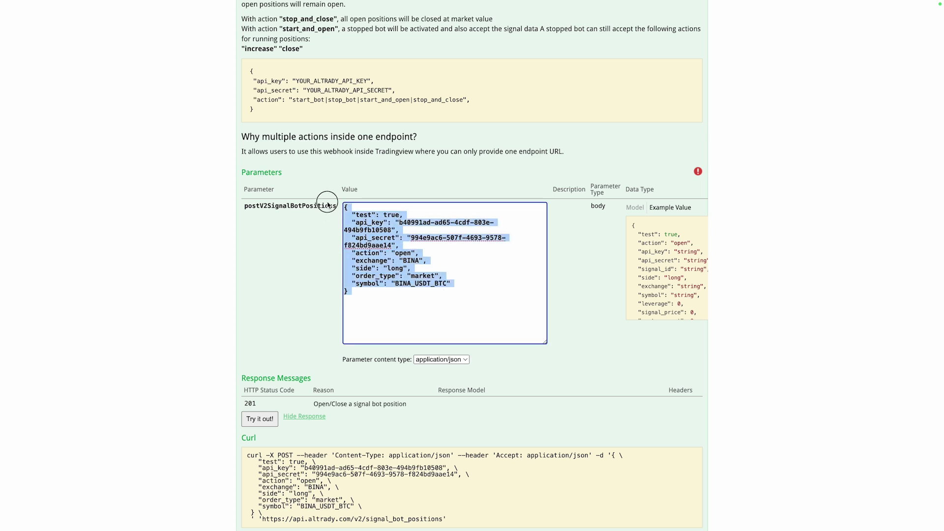